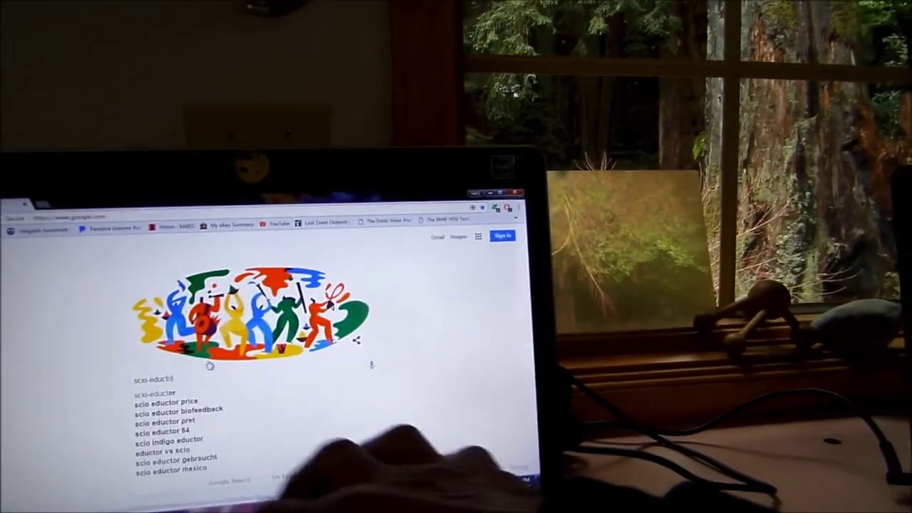
Search Google for scio-eductor and open the SCIO-Eductor site's Sign Up / Device Assignment page
{"action": "key", "text": "Escape"}
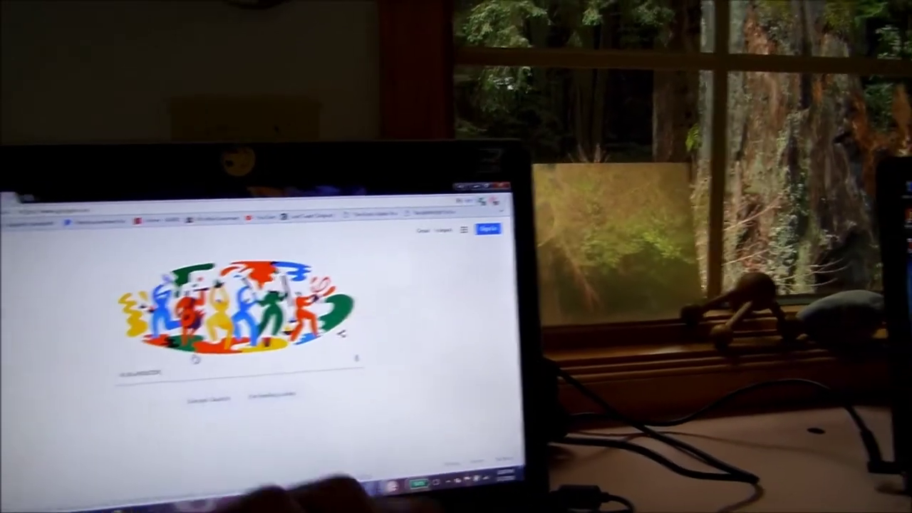
{"action": "left_click", "coordinate": [194, 359]}
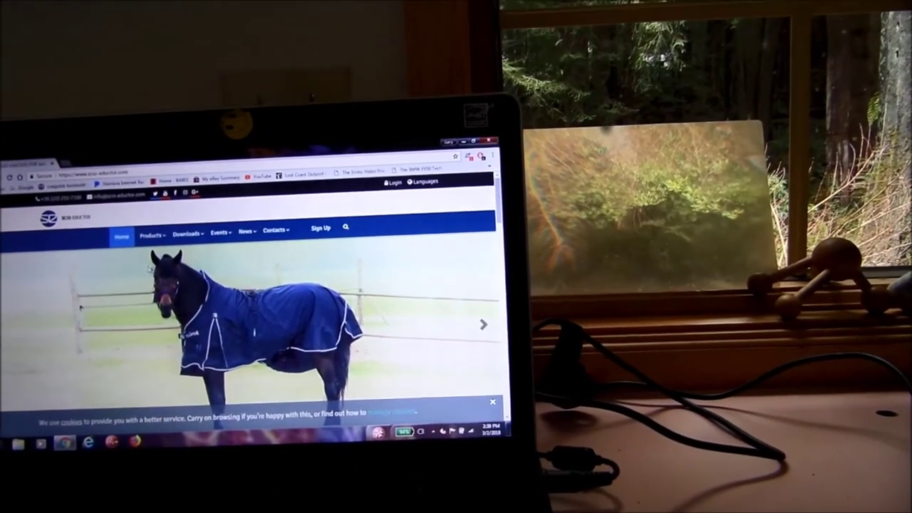
{"action": "mouse_move", "coordinate": [150, 227]}
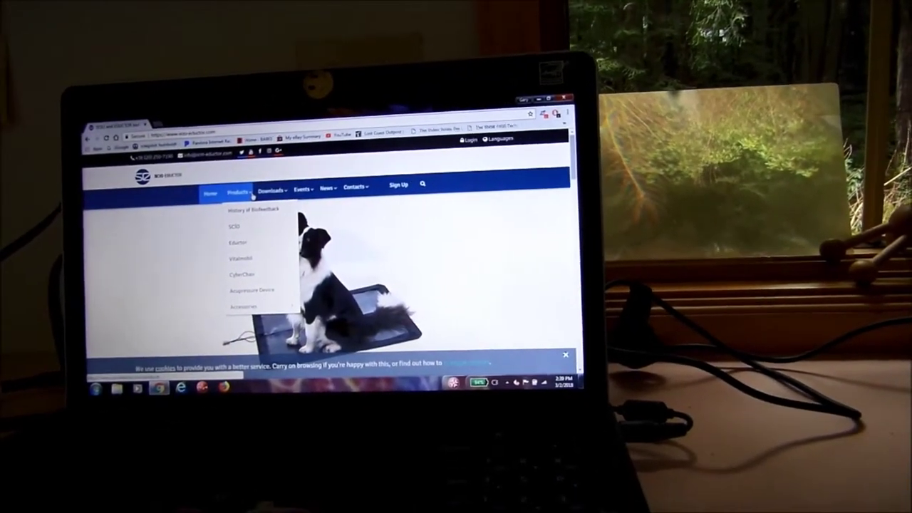
{"action": "mouse_move", "coordinate": [265, 188]}
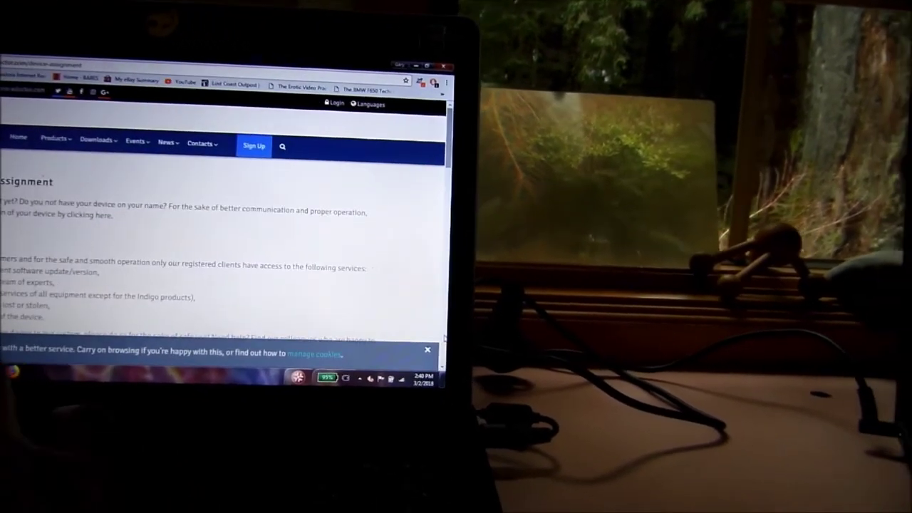
{"action": "scroll", "coordinate": [480, 348], "scroll_direction": "down", "scroll_amount": 10}
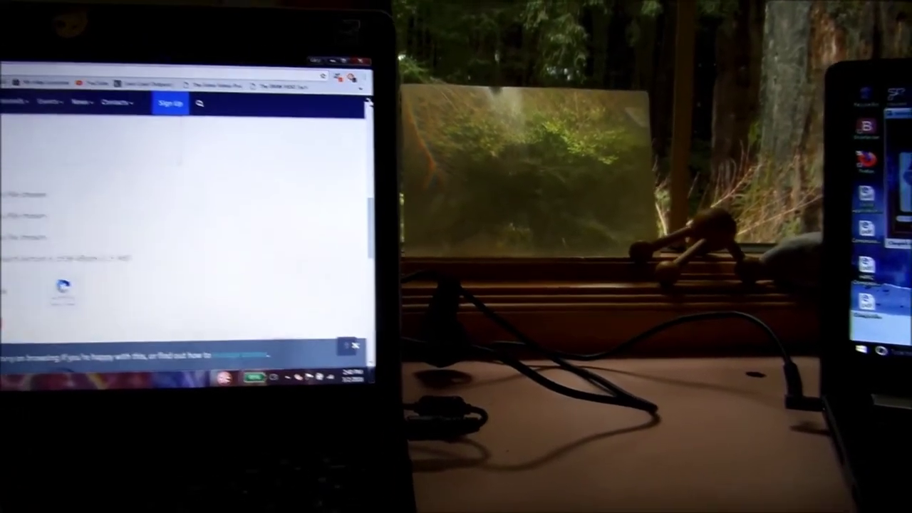
{"action": "scroll", "coordinate": [175, 214], "scroll_direction": "up", "scroll_amount": 3}
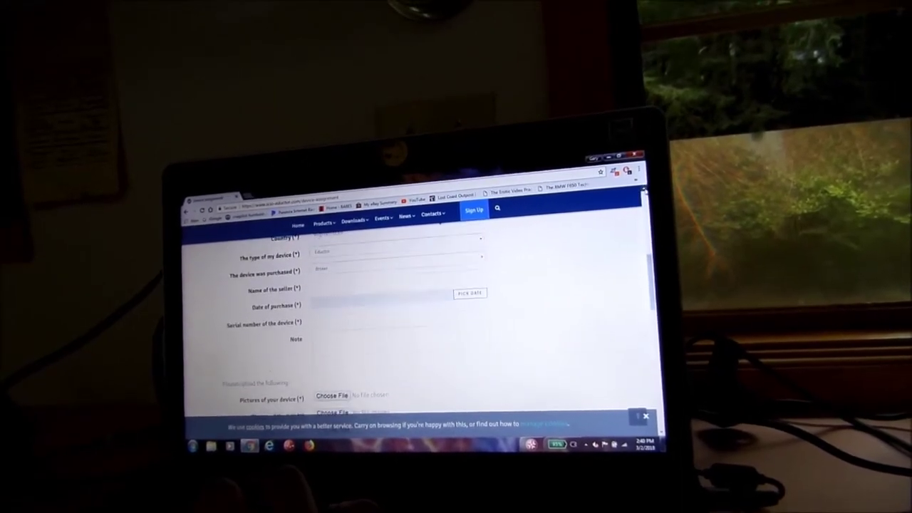
{"action": "scroll", "coordinate": [482, 239], "scroll_direction": "up", "scroll_amount": 3}
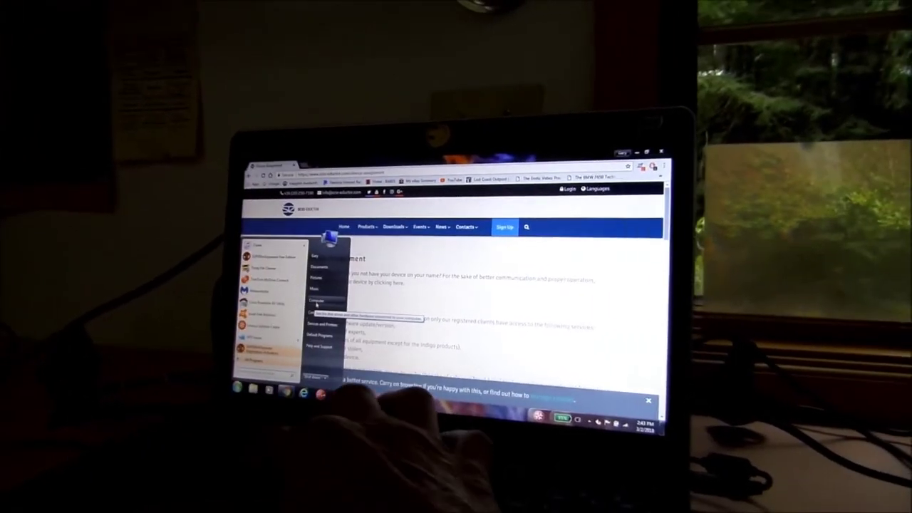
Open Computer Management using Manage on the Start menu's Computer entry
{"action": "right_click", "coordinate": [362, 306]}
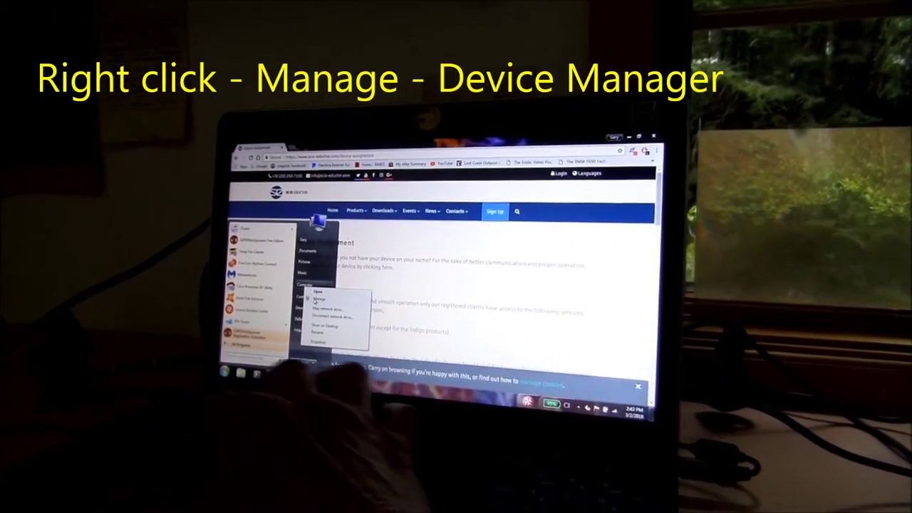
{"action": "left_click", "coordinate": [314, 304]}
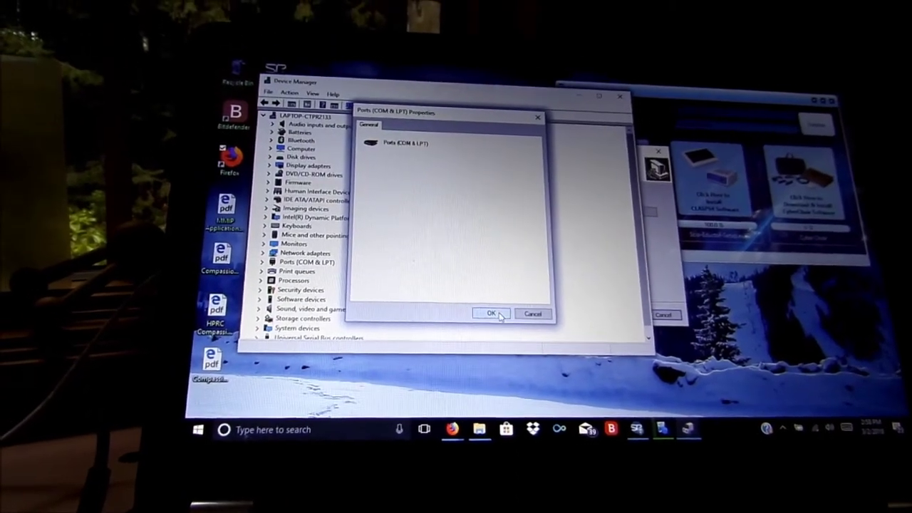
Close the Ports (COM & LPT) properties and open Advanced Settings for USB Serial Port (COM3)
{"action": "left_click", "coordinate": [499, 314]}
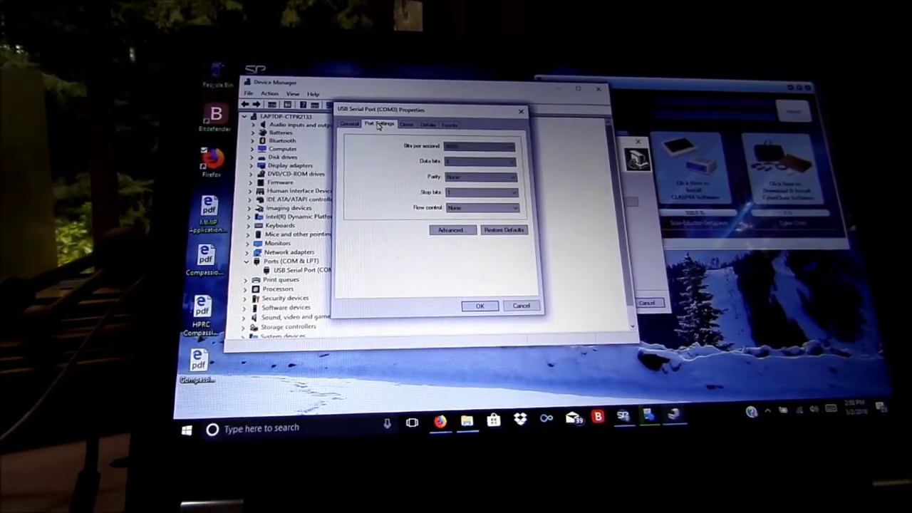
{"action": "left_click", "coordinate": [454, 227]}
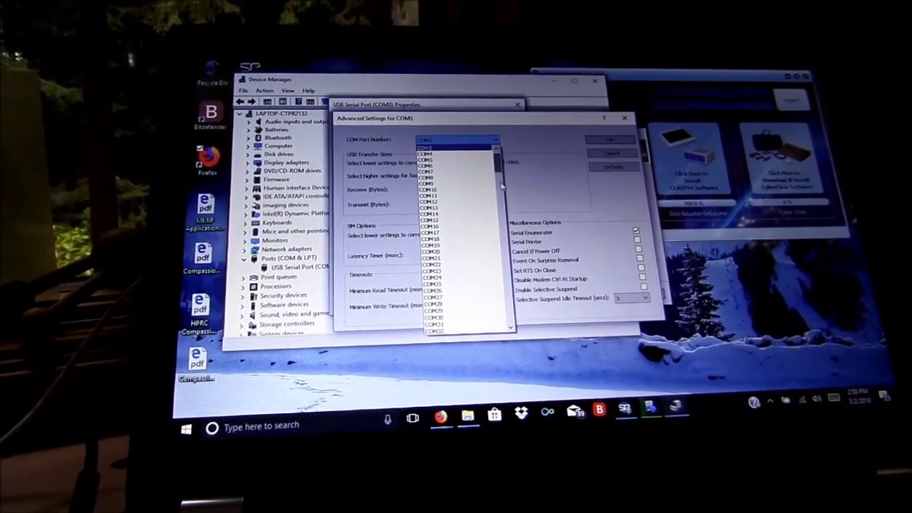
Change the USB serial port's COM Port Number from COM3 to COM1
{"action": "scroll", "coordinate": [500, 152], "scroll_direction": "up", "scroll_amount": 2}
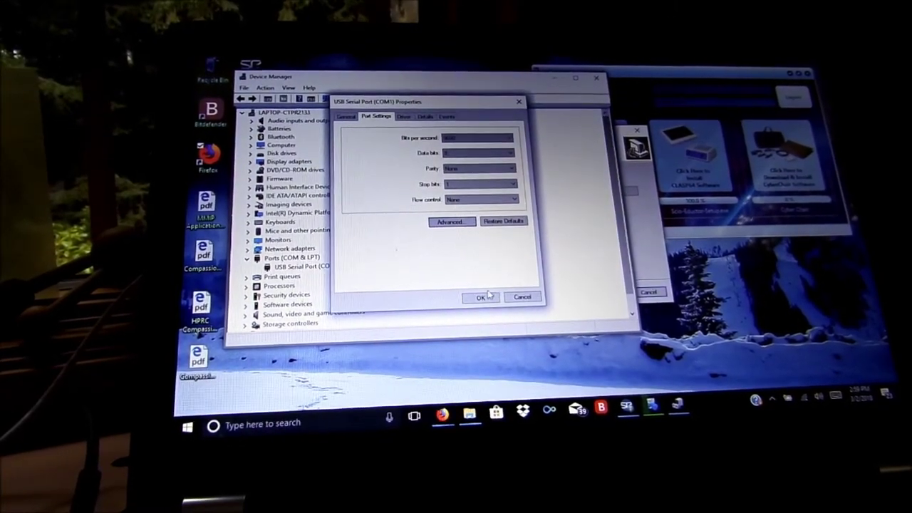
Confirm the COM1 port settings and close Device Manager
{"action": "left_click", "coordinate": [483, 296]}
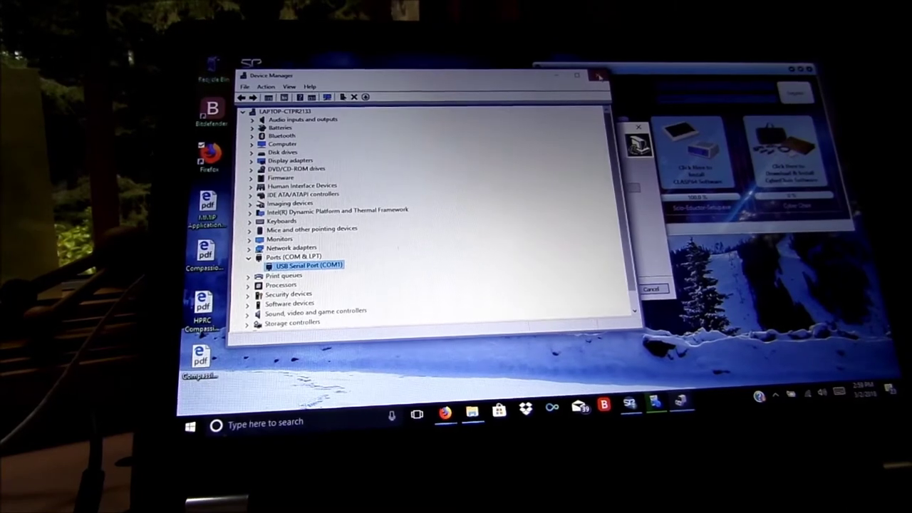
{"action": "left_click", "coordinate": [599, 75]}
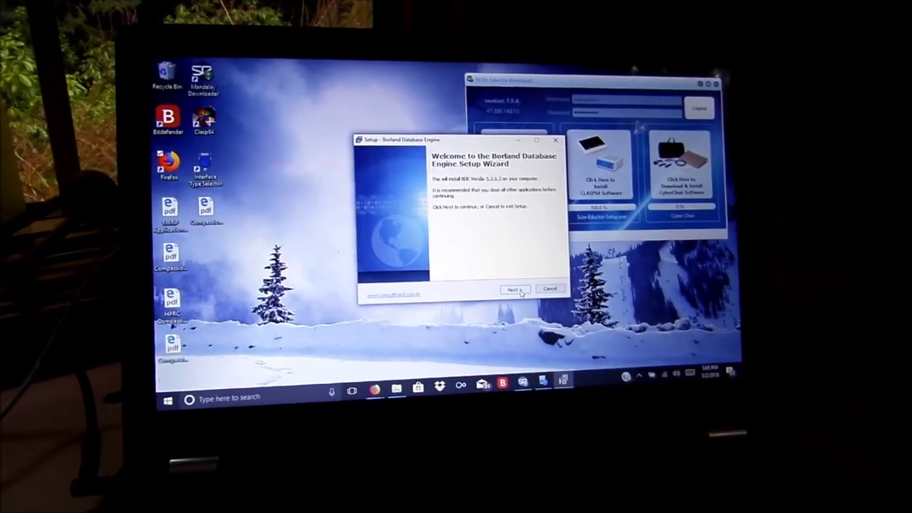
Install the Borland Database Engine, keeping old registry entries and creating the proposed directory
{"action": "left_click", "coordinate": [497, 281]}
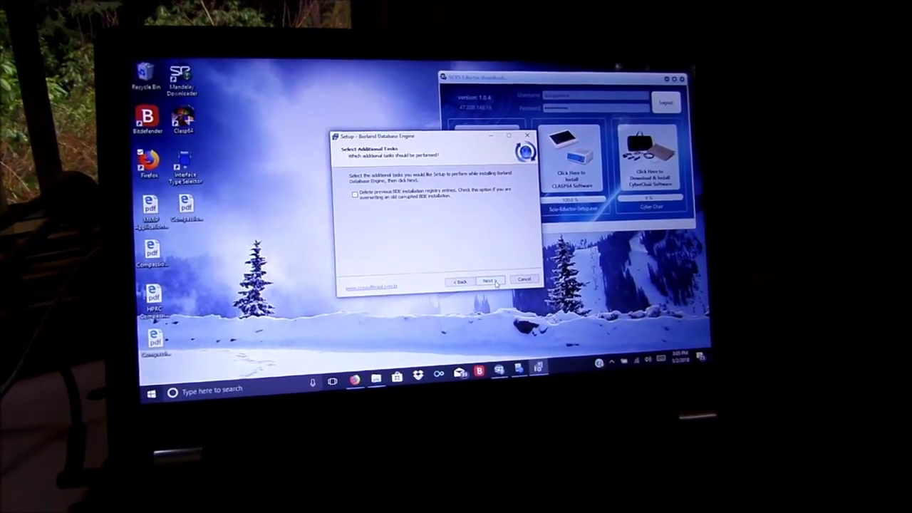
{"action": "left_click", "coordinate": [490, 288]}
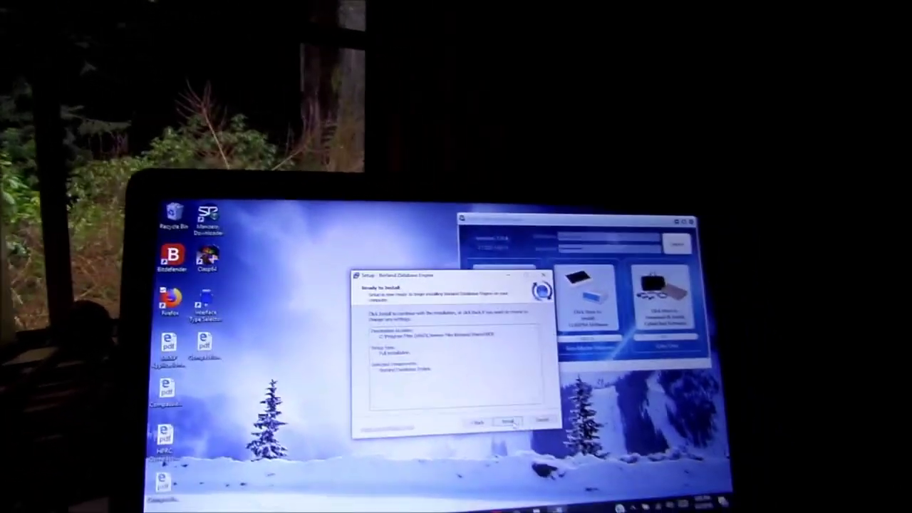
{"action": "left_click", "coordinate": [510, 422]}
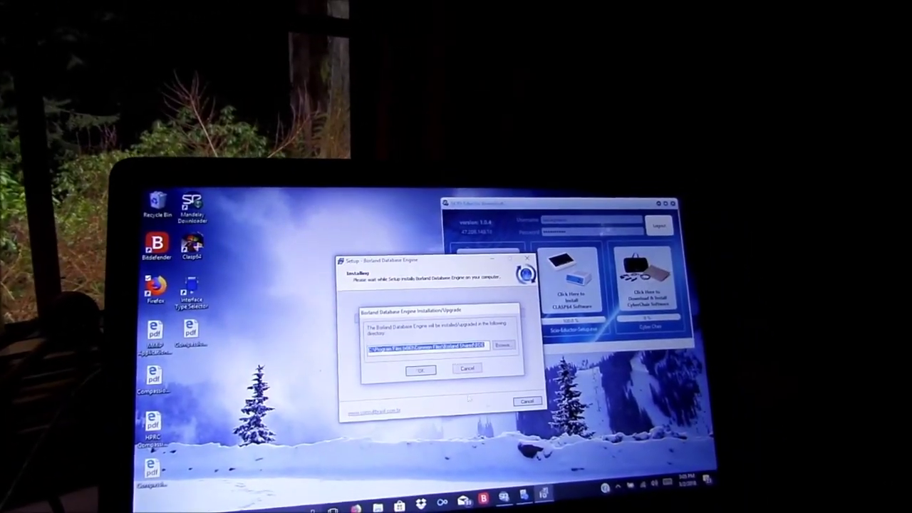
{"action": "left_click", "coordinate": [420, 371]}
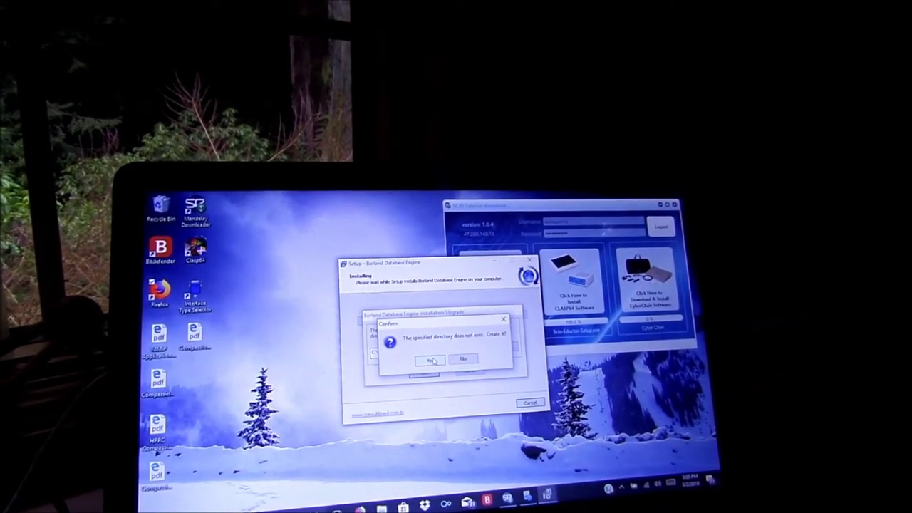
{"action": "left_click", "coordinate": [433, 361]}
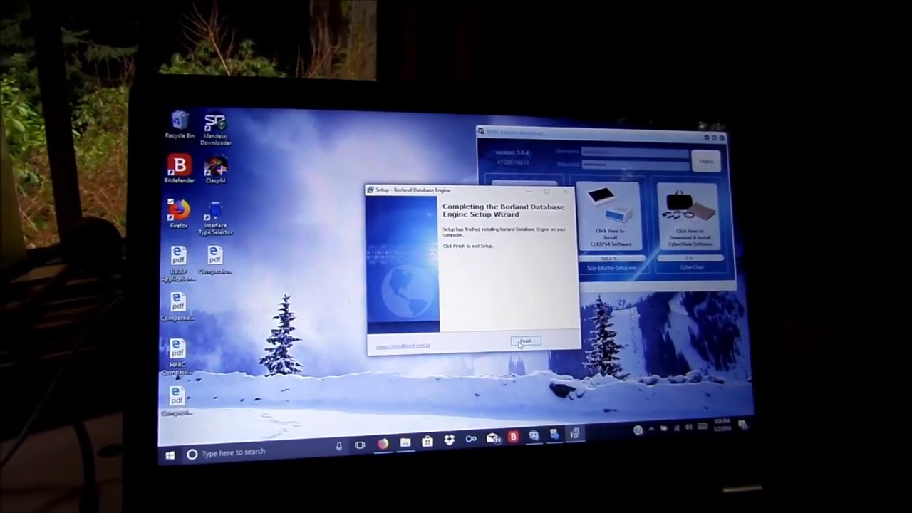
Finish Borland setup, then run DivX Codec Setup with default folder and components, accepting the license
{"action": "left_click", "coordinate": [508, 325]}
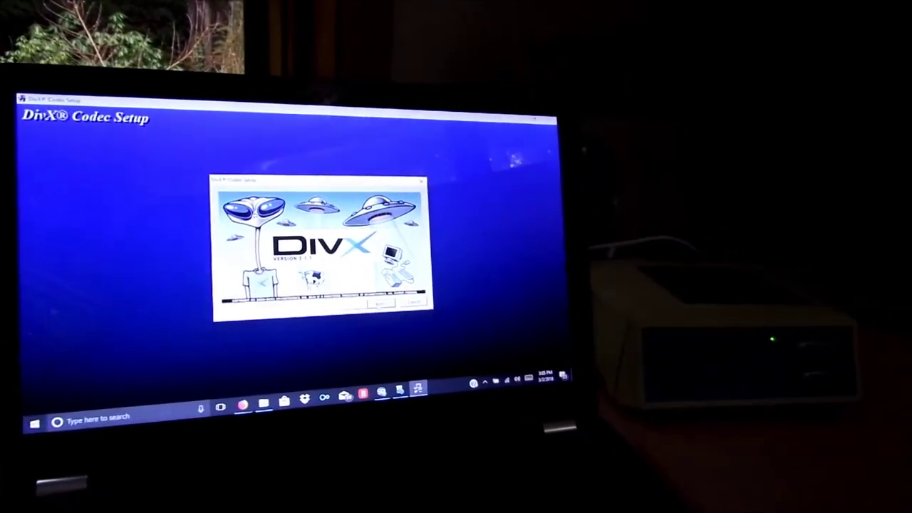
{"action": "left_click", "coordinate": [395, 306]}
{"action": "left_click", "coordinate": [399, 305]}
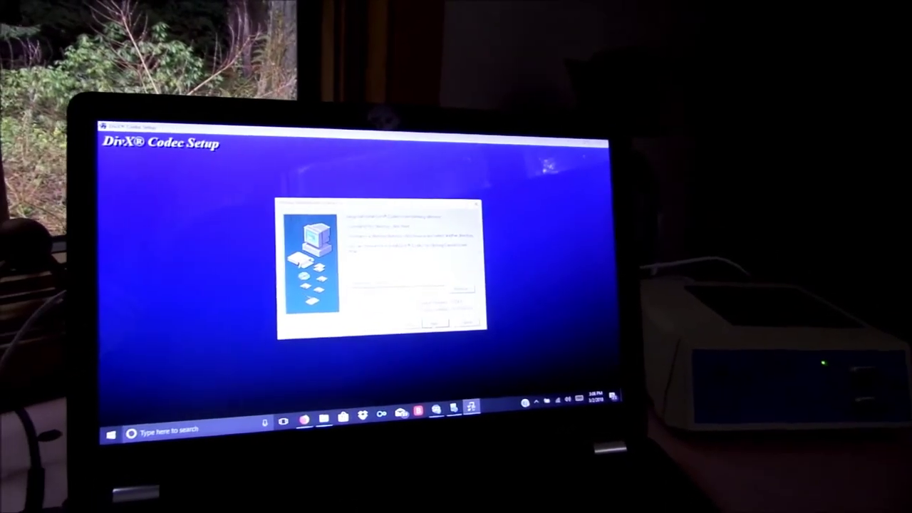
{"action": "left_click", "coordinate": [404, 314]}
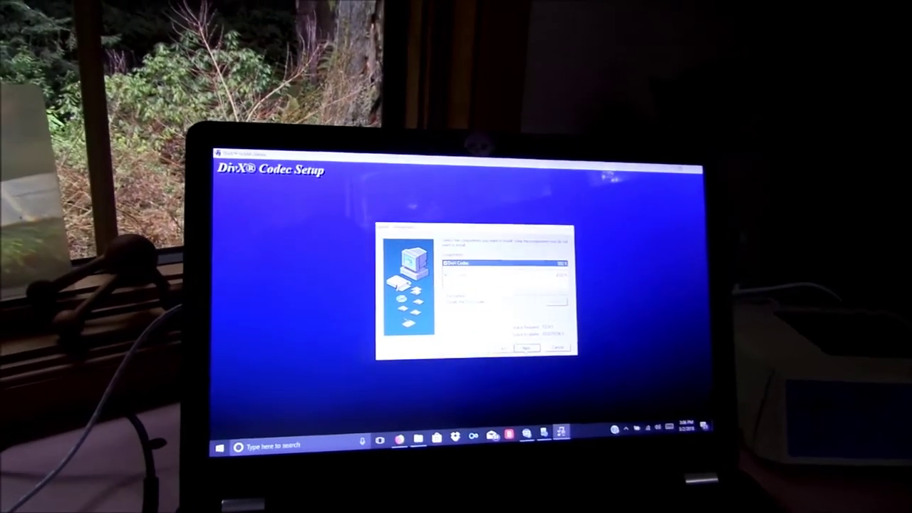
{"action": "left_click", "coordinate": [503, 334]}
{"action": "left_click", "coordinate": [571, 385]}
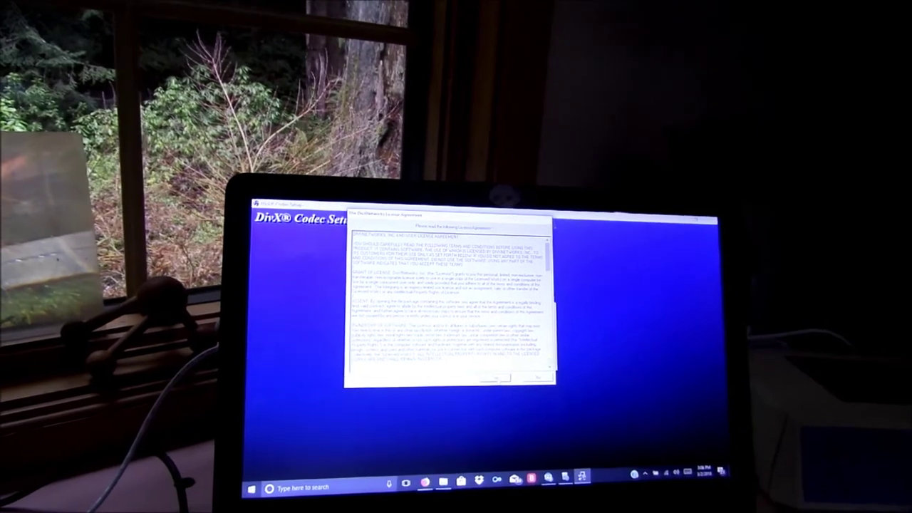
{"action": "left_click", "coordinate": [501, 379]}
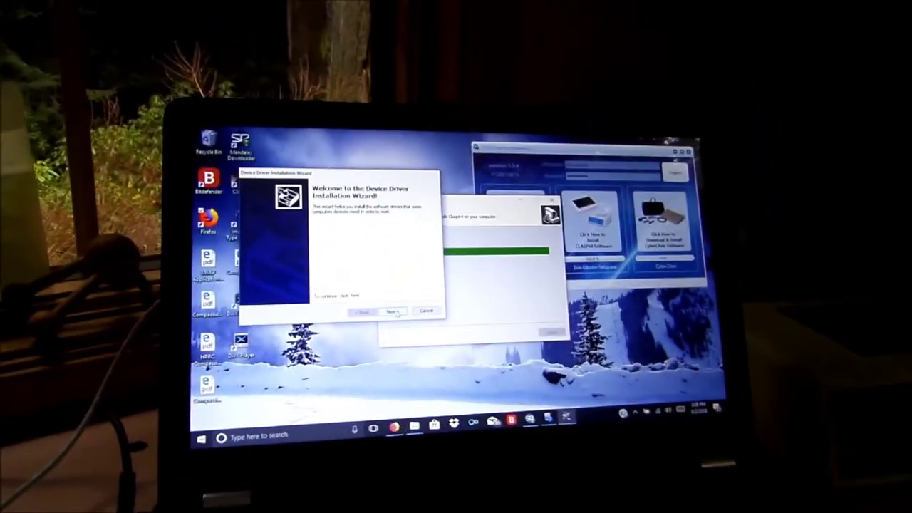
Install the NXP ports device driver and close the Device Driver Installation Wizard
{"action": "left_click", "coordinate": [412, 243]}
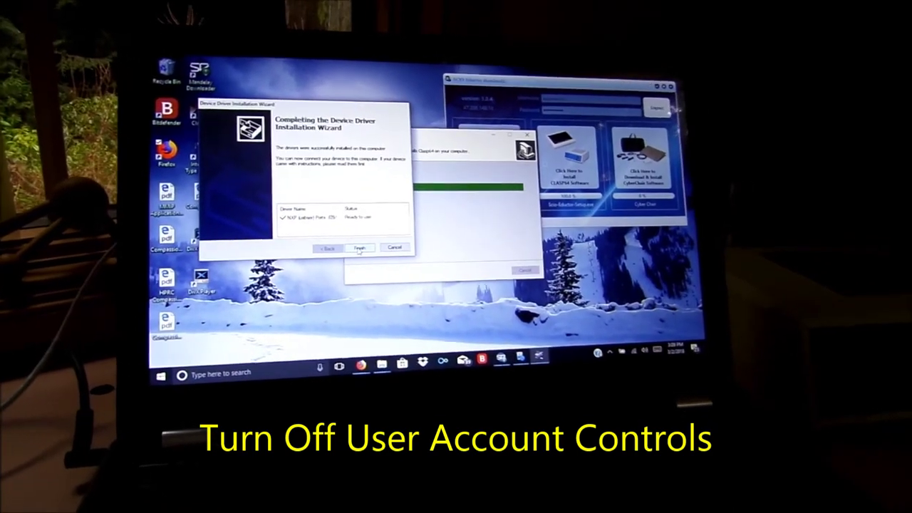
{"action": "left_click", "coordinate": [360, 243]}
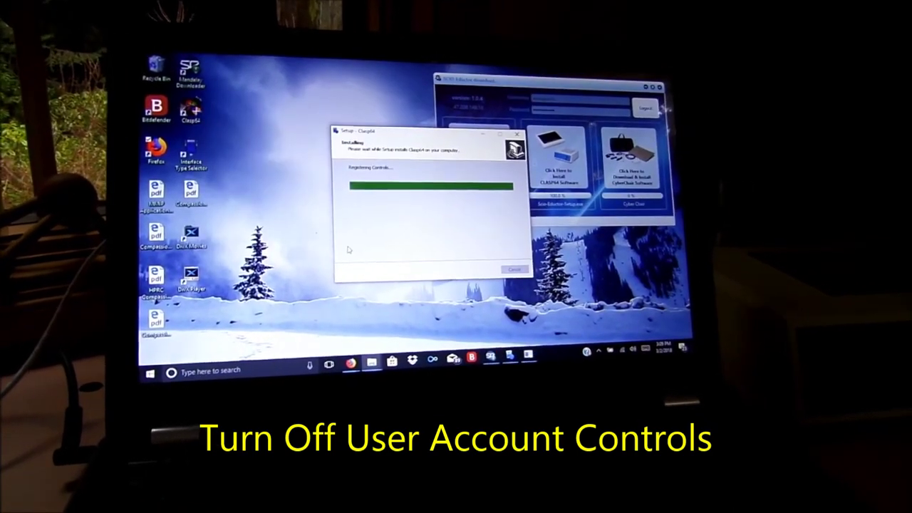